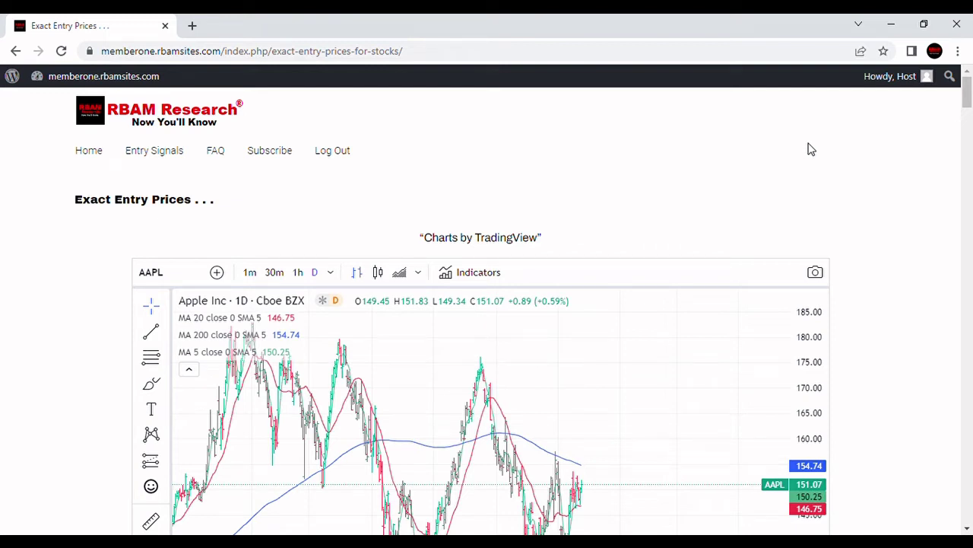
Step: Scroll down until the full AAPL daily TradingView chart with its moving averages is visible
scroll(884, 240, "down", 2)
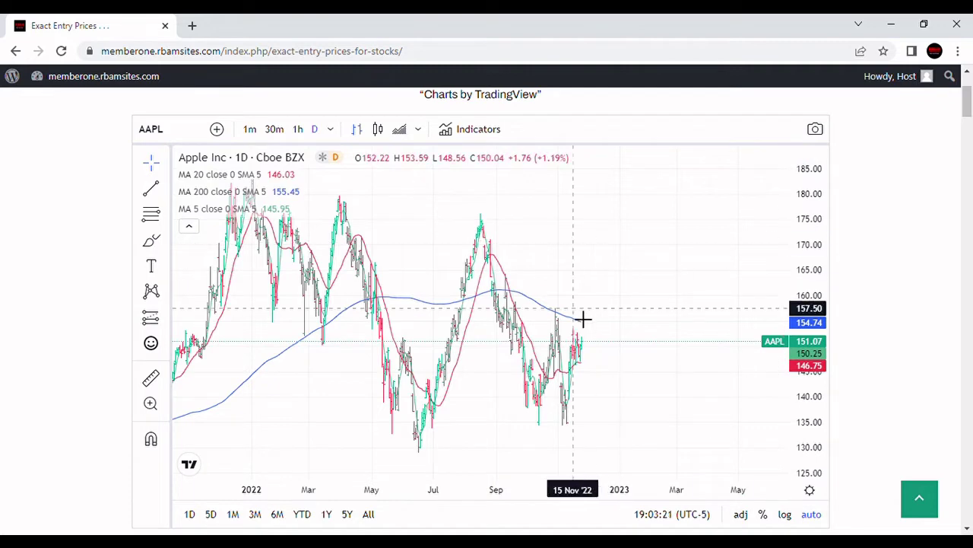
Step: Zoom and pan the daily AAPL bars to frame August through November 2022
left_click_drag(647, 373, 661, 342)
scroll(656, 357, "up", 3)
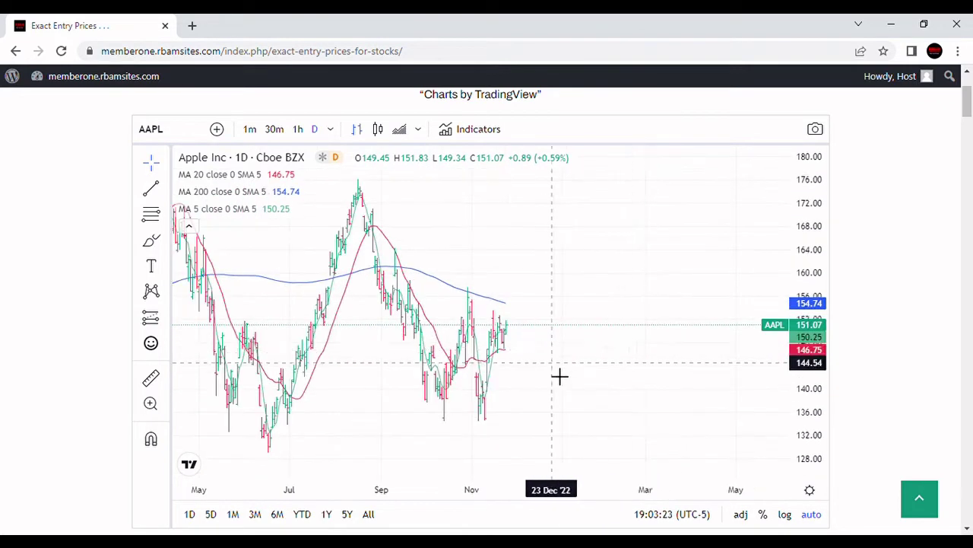
left_click_drag(558, 365, 583, 332)
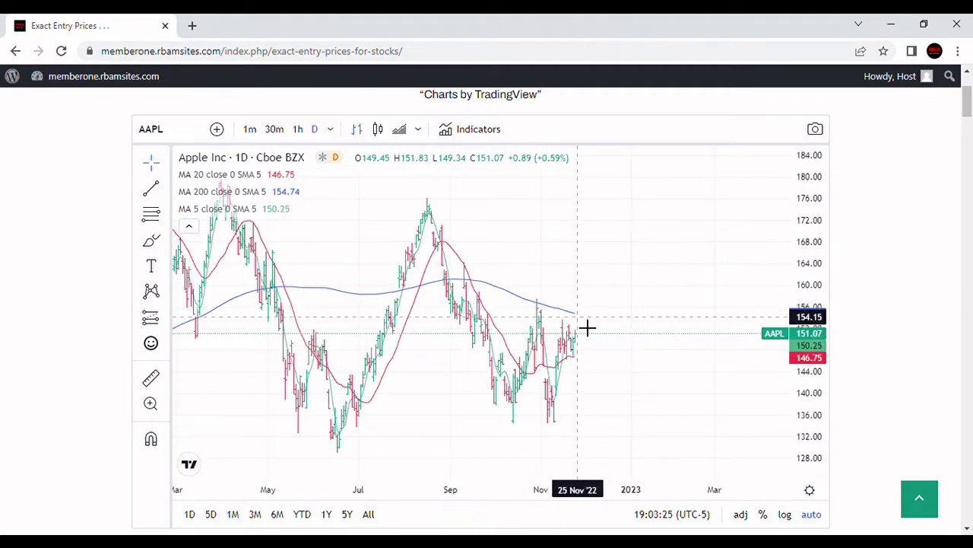
scroll(619, 385, "up", 2)
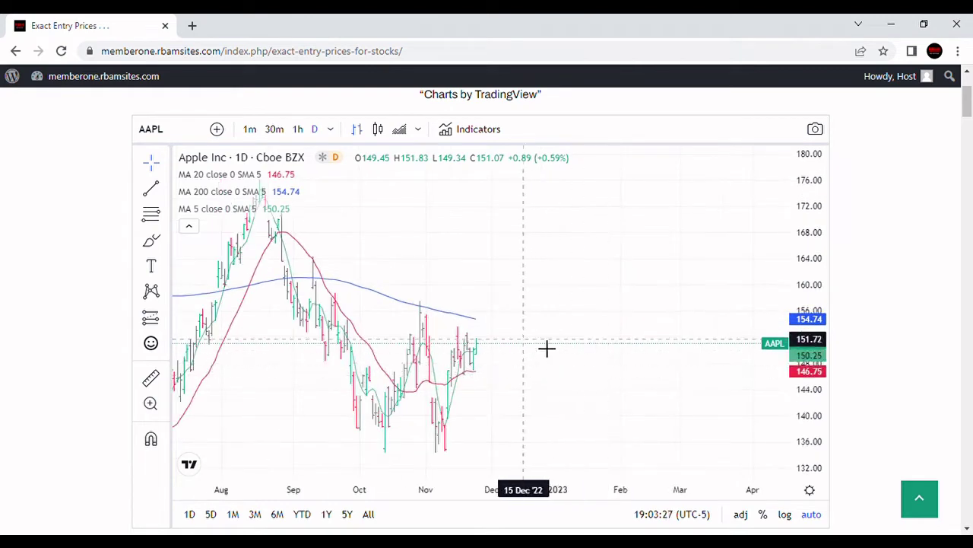
scroll(577, 335, "down", 2)
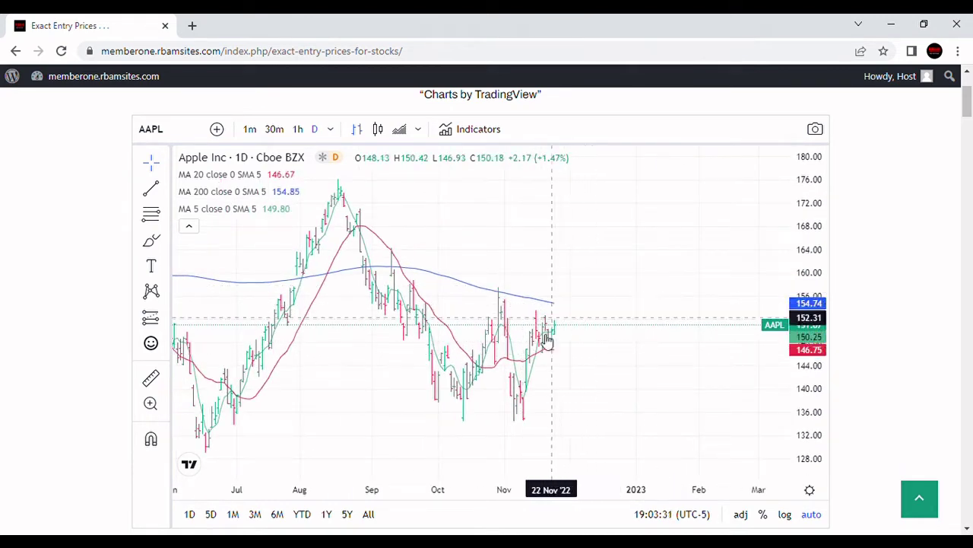
scroll(513, 385, "up", 2)
left_click_drag(512, 385, 658, 362)
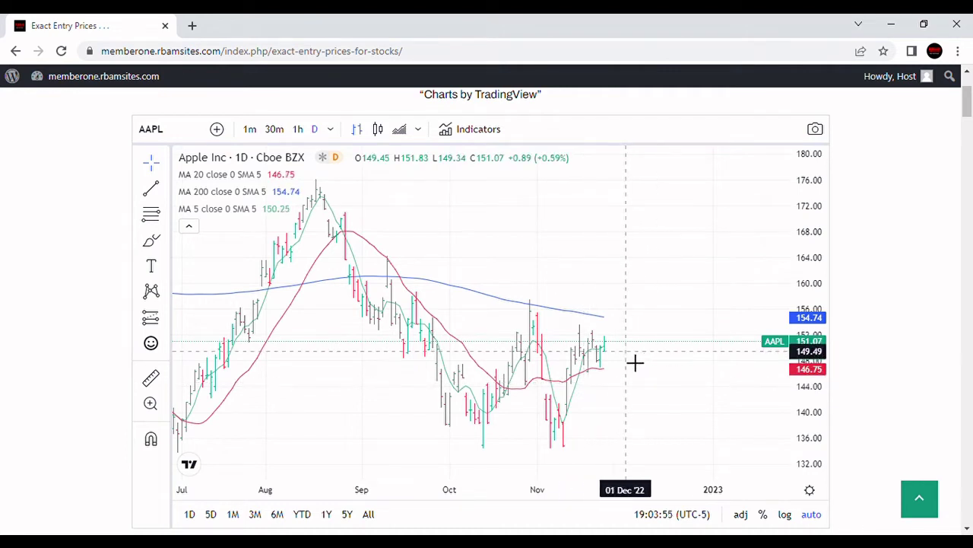
scroll(641, 364, "up", 1)
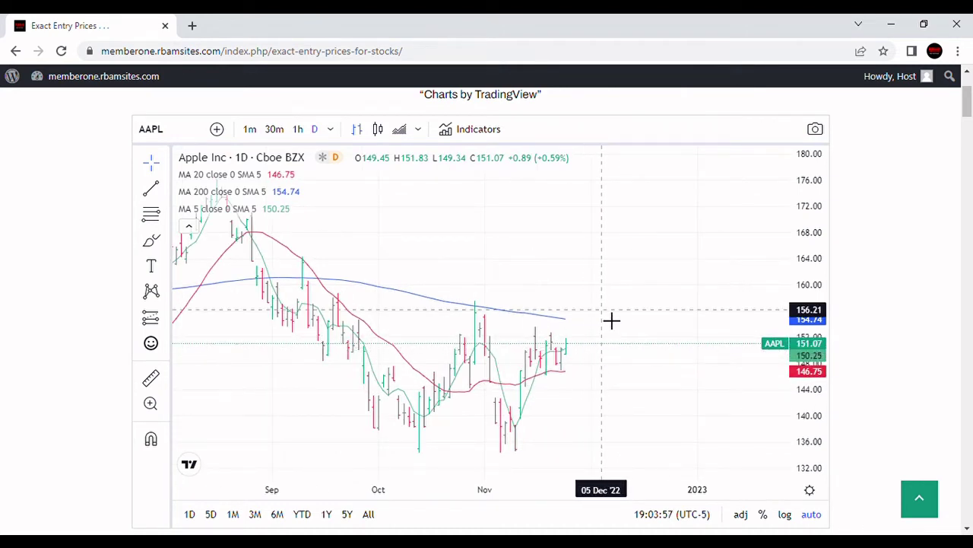
left_click_drag(611, 319, 632, 333)
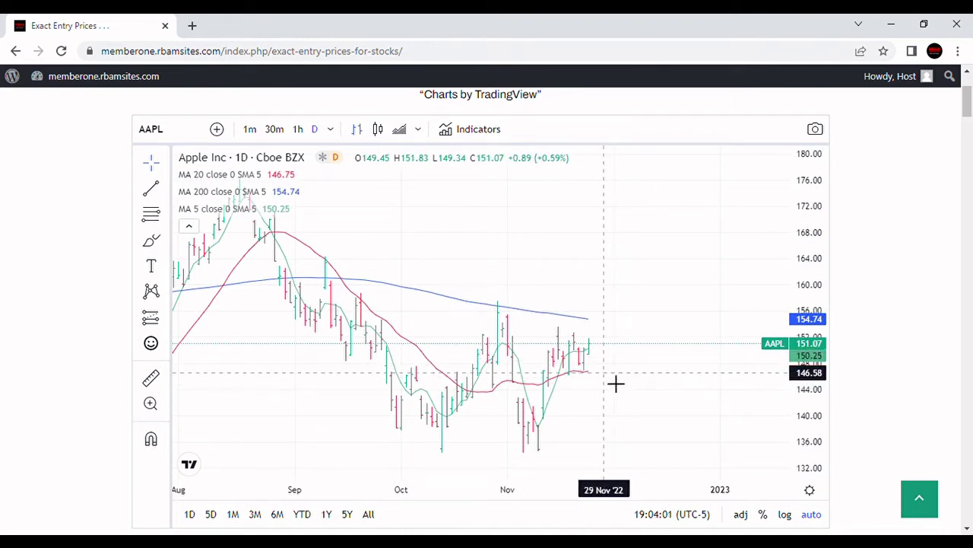
left_click_drag(616, 384, 640, 385)
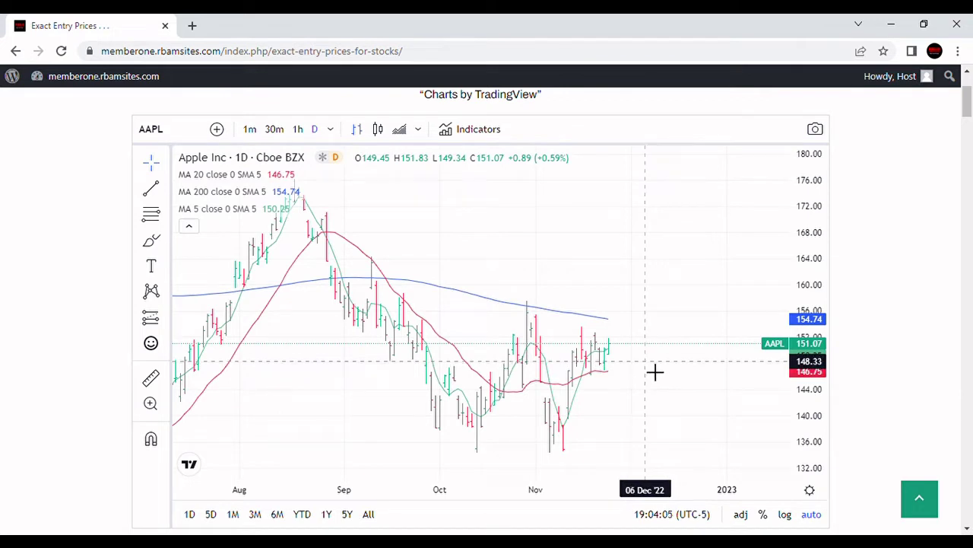
scroll(637, 387, "up", 2)
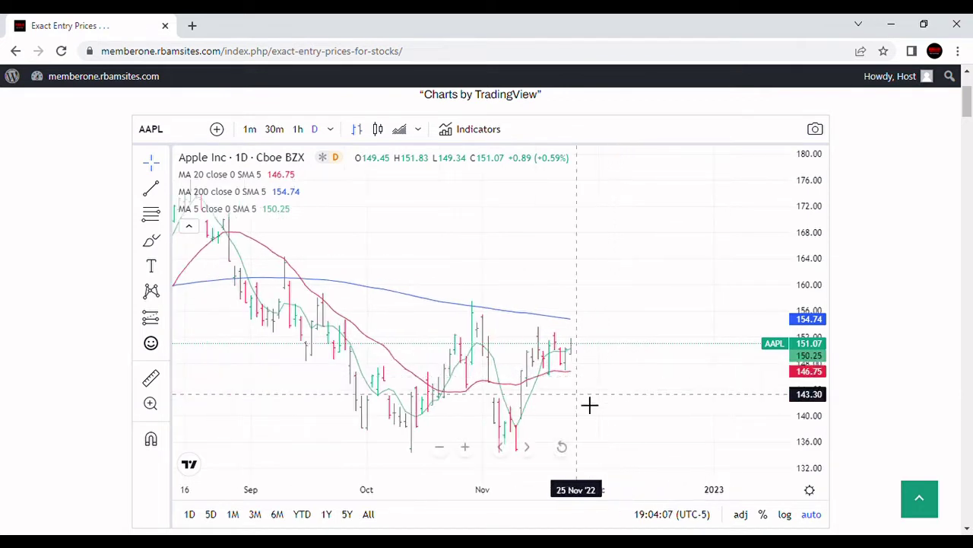
left_click_drag(589, 404, 698, 394)
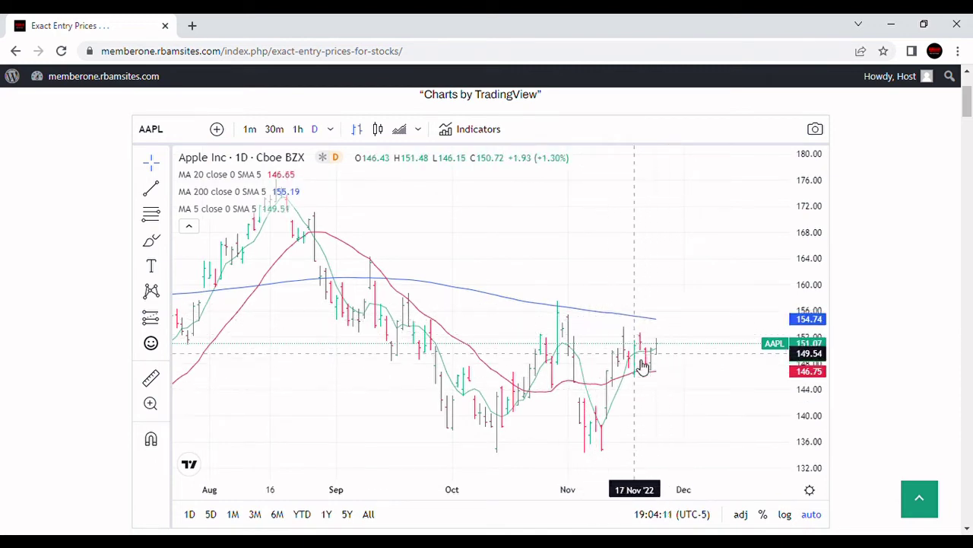
Step: Switch AAPL to 1-week bars and pan the weekly chart to span roughly 2020–2023
left_click(330, 129)
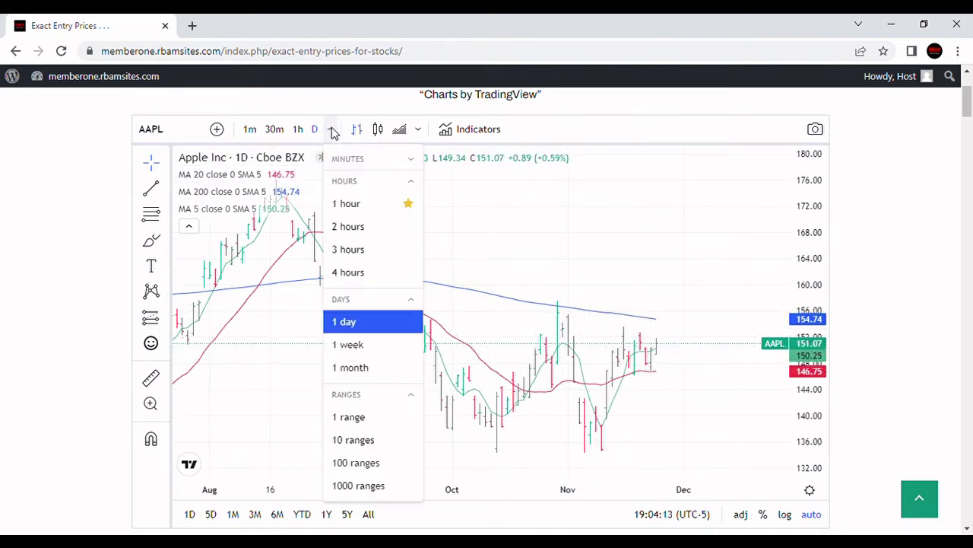
left_click(363, 358)
scroll(613, 358, "down", 5)
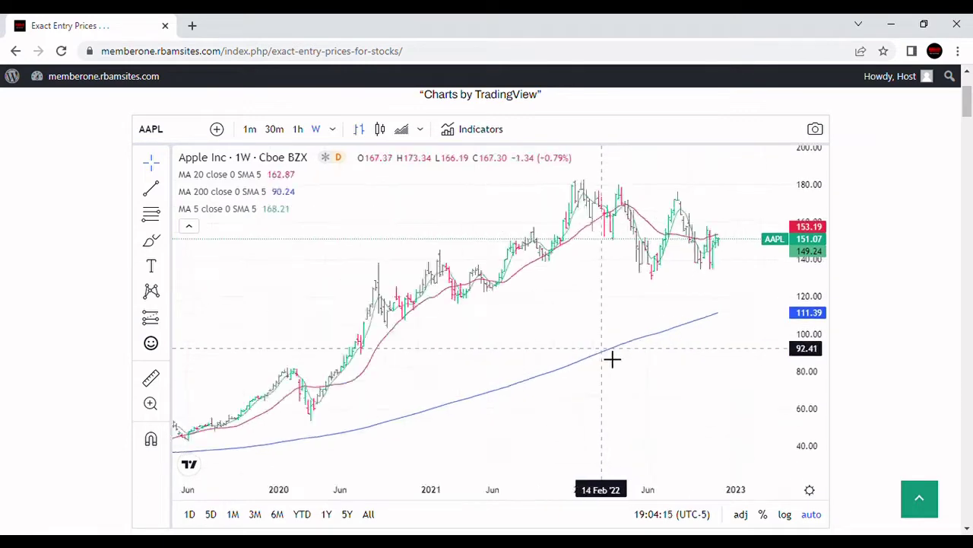
left_click_drag(704, 434, 537, 423)
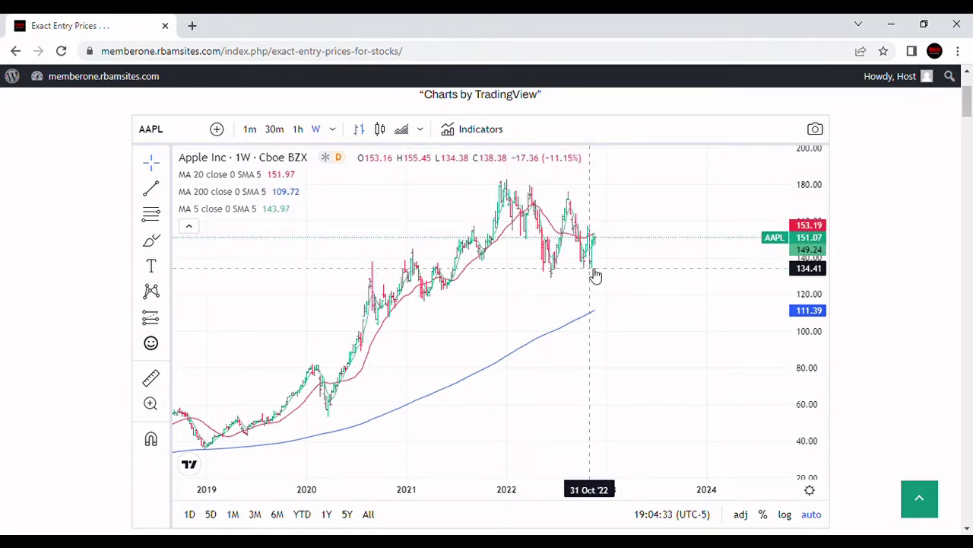
scroll(622, 272, "up", 5)
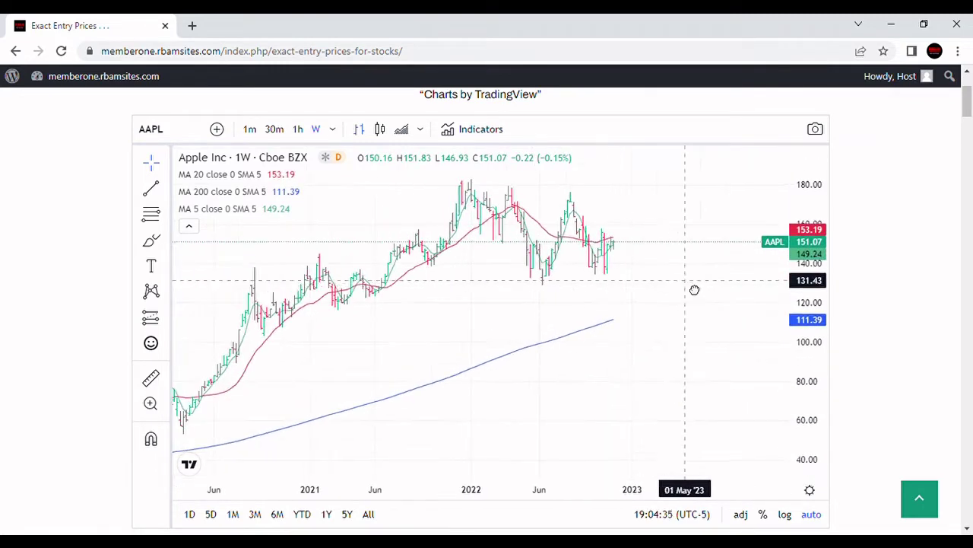
left_click_drag(582, 302, 692, 319)
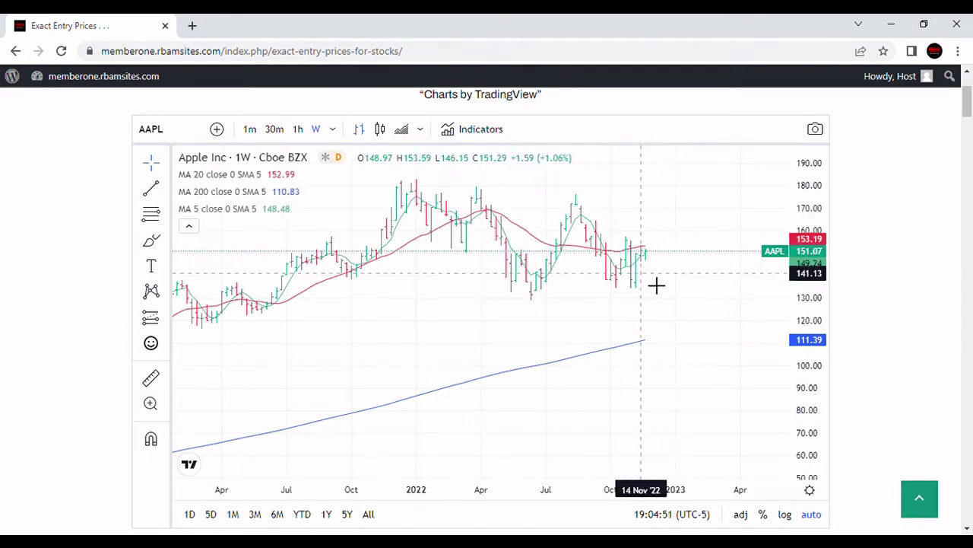
scroll(491, 293, "down", 3)
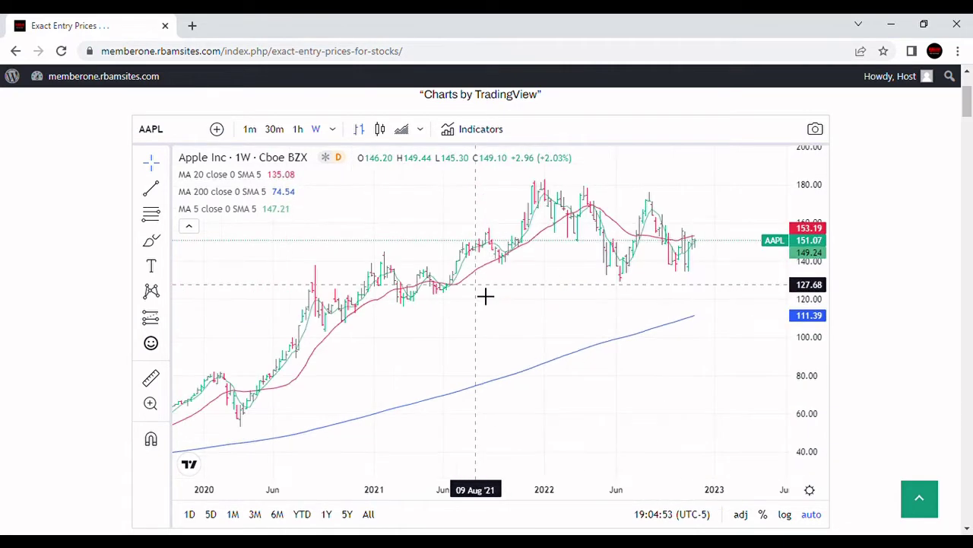
Step: Search indicators for 'lin', dismiss the indicator limit notice, and remove the MA 5 indicator
left_click(481, 129)
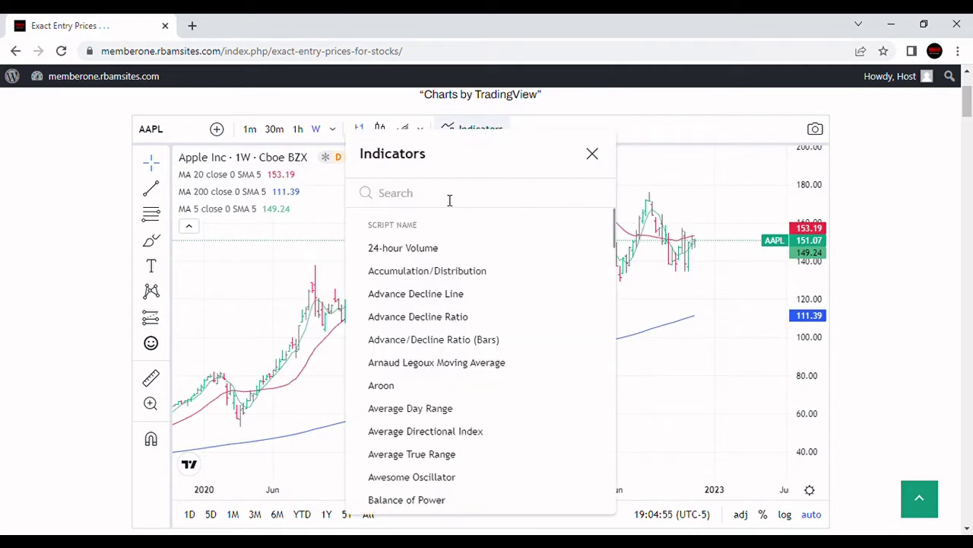
type("lin")
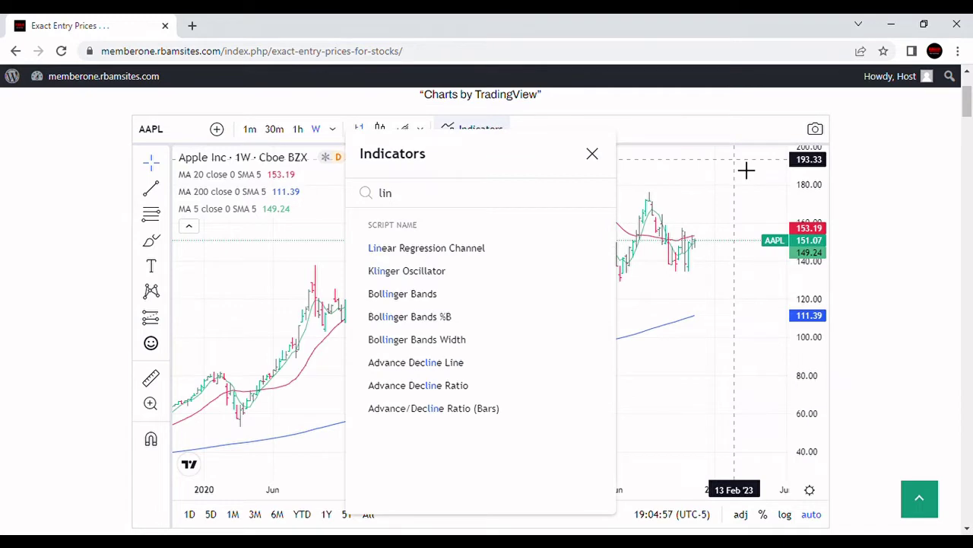
left_click(443, 249)
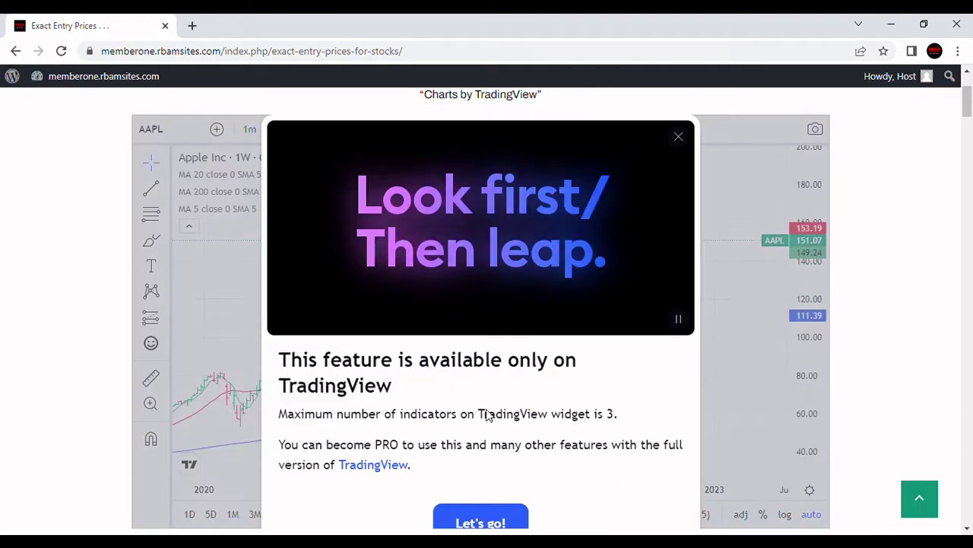
left_click(678, 137)
left_click(309, 208)
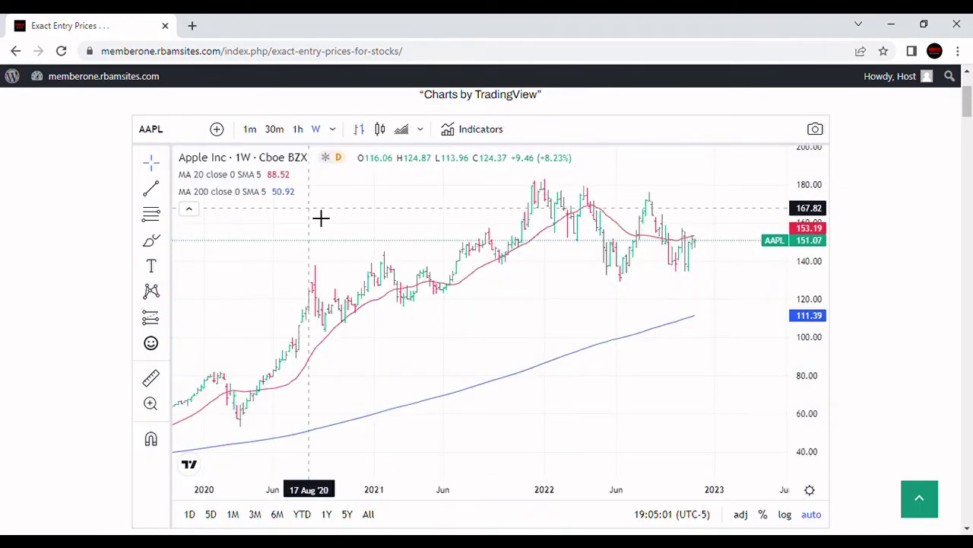
Step: Add the Linear Regression Channel (100, close, 2, 2) to the weekly AAPL chart
left_click(480, 132)
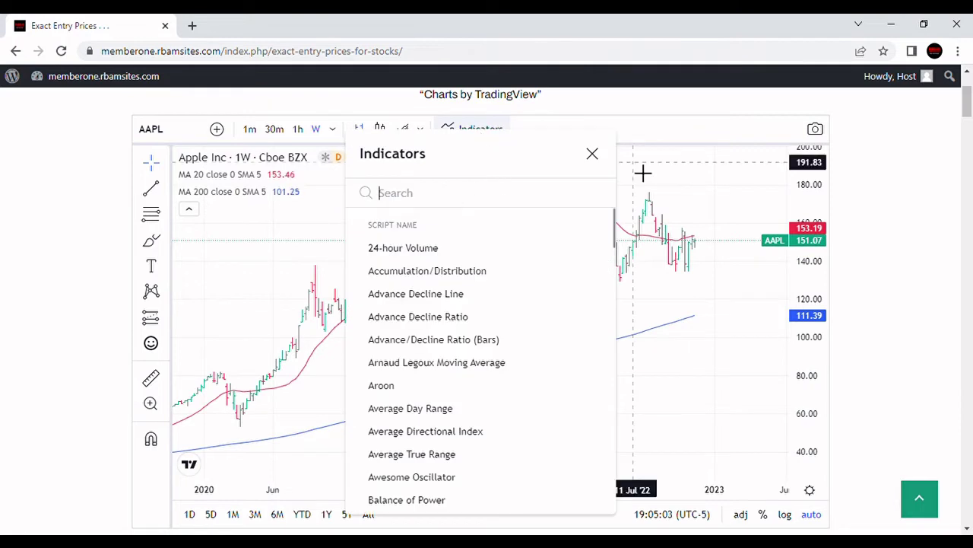
type("lin")
left_click(478, 251)
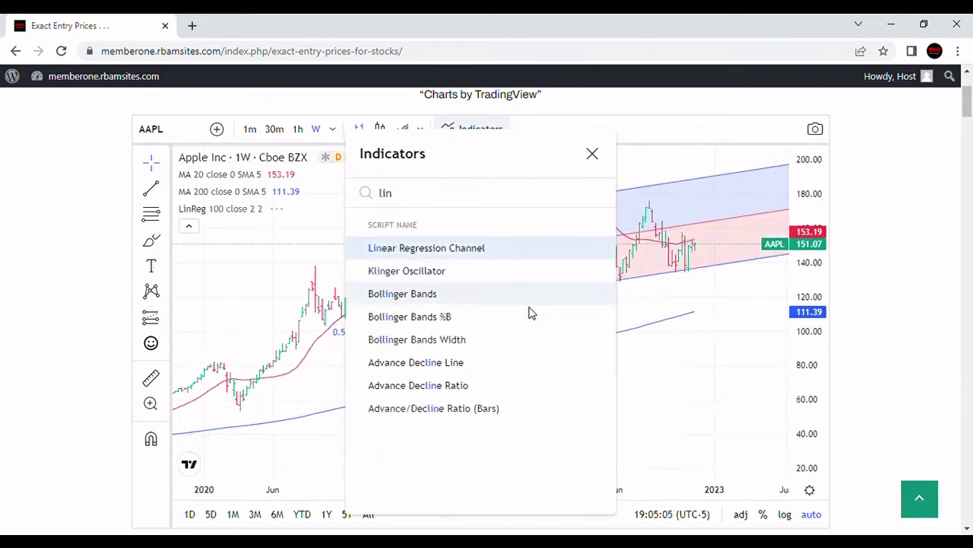
left_click(591, 155)
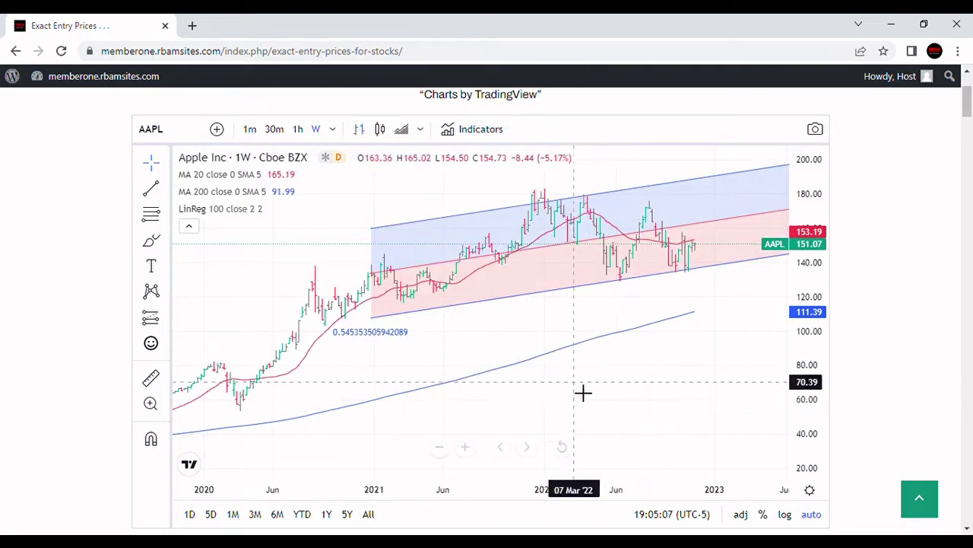
scroll(583, 393, "up", 3)
scroll(489, 369, "down", 4)
left_click_drag(677, 398, 506, 408)
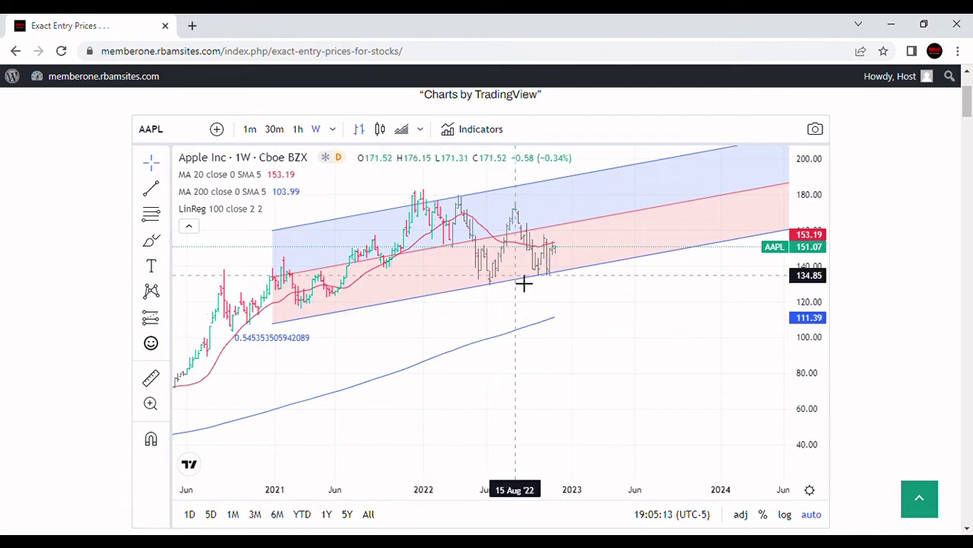
left_click_drag(398, 339, 504, 357)
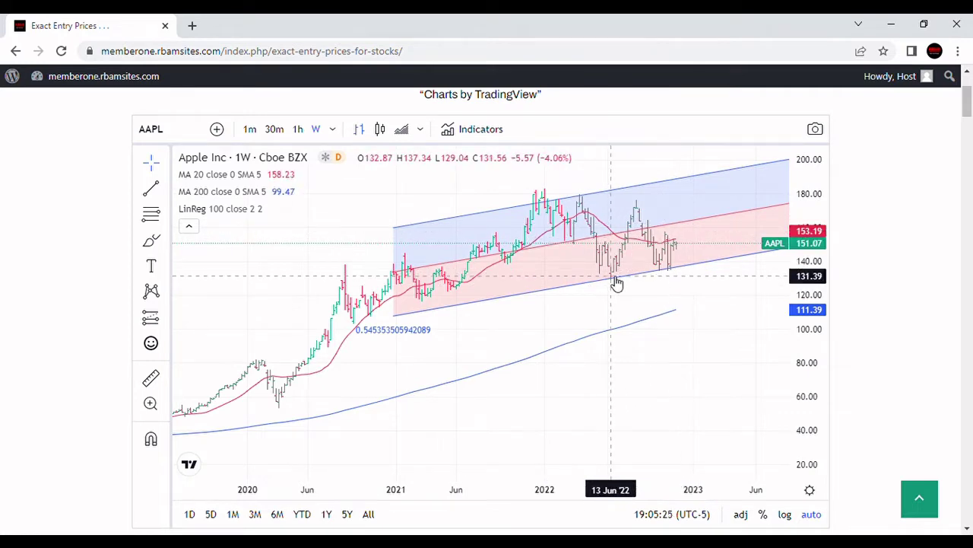
scroll(626, 330, "up", 2)
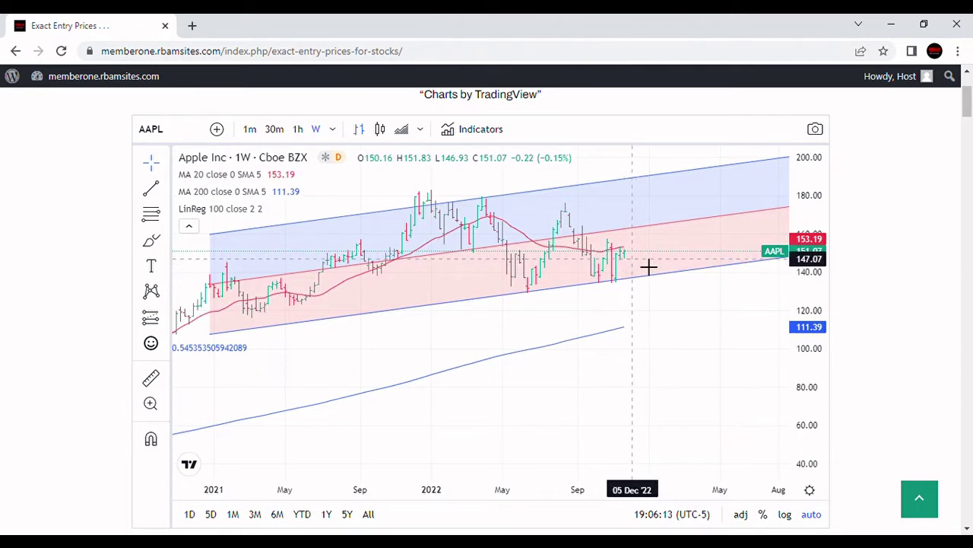
Step: Change the chart interval from 1 week to 1 day
left_click(335, 134)
left_click(367, 323)
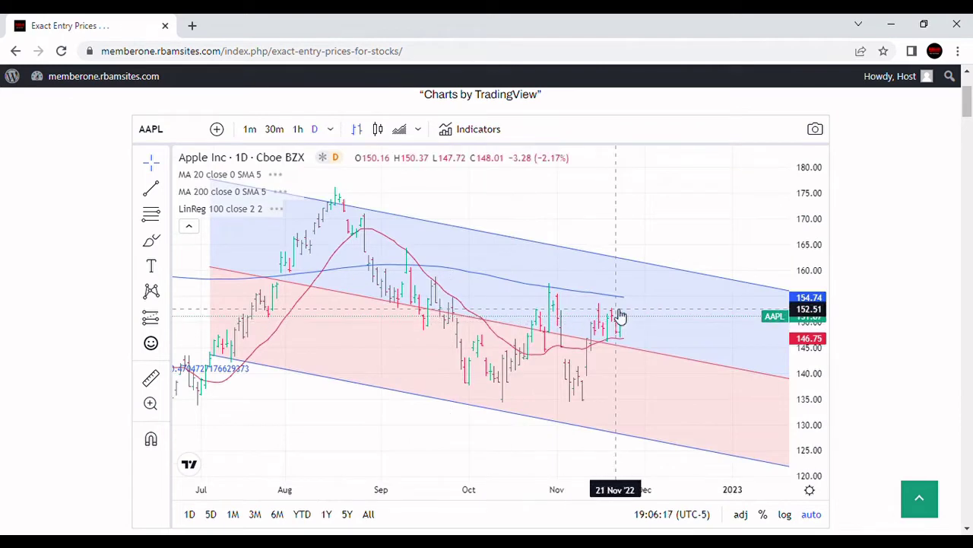
scroll(620, 316, "down", 3)
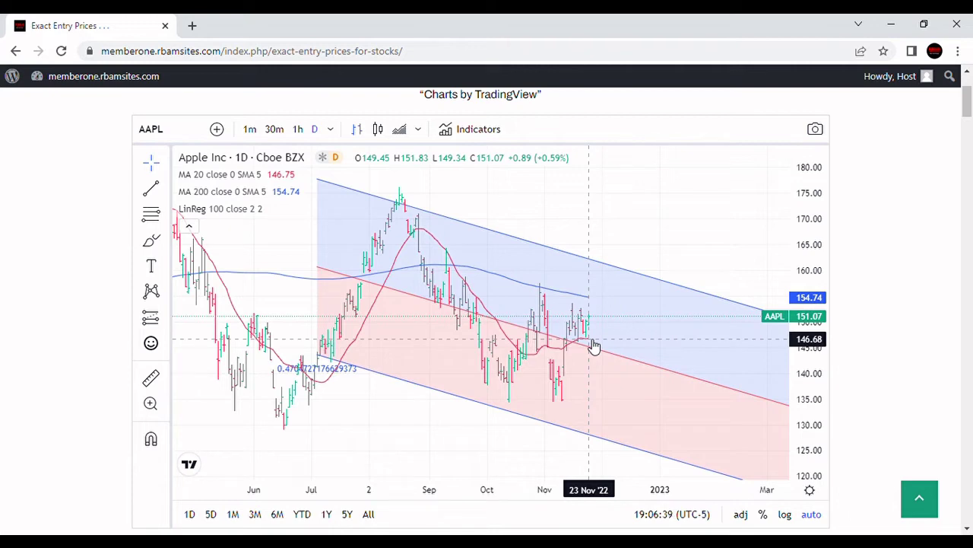
Step: Switch to 1-hour bars and pan to inspect the channel rising through November 2022
left_click(298, 129)
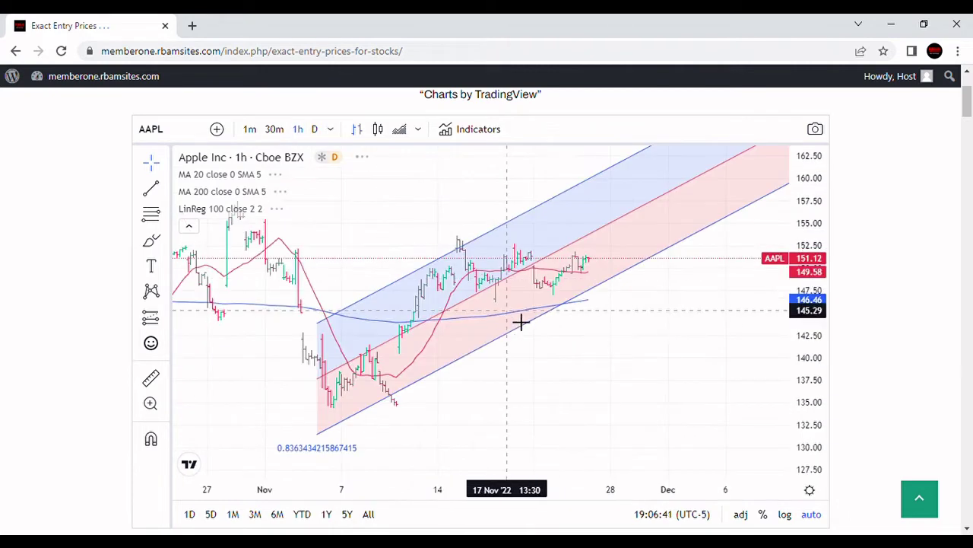
scroll(597, 372, "up", 2)
left_click_drag(556, 370, 676, 360)
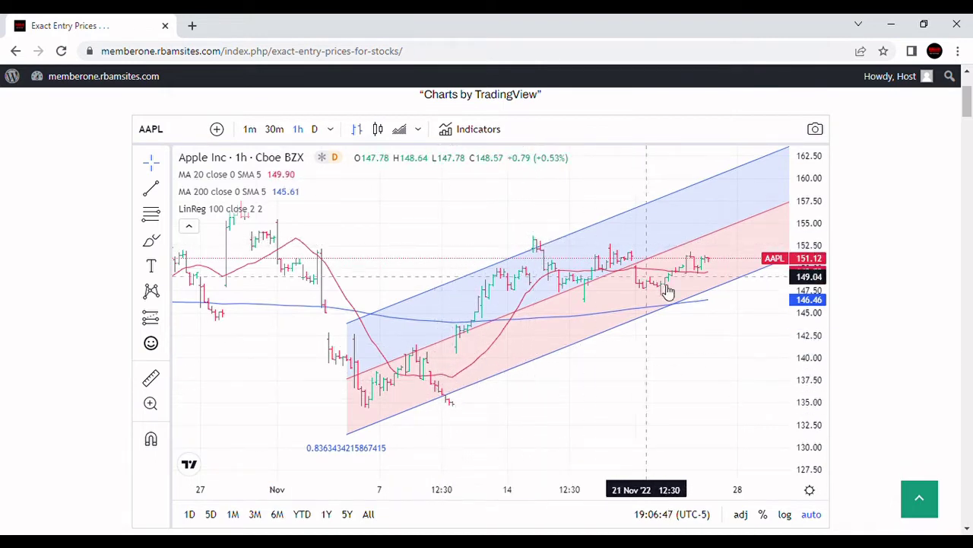
left_click_drag(743, 339, 582, 350)
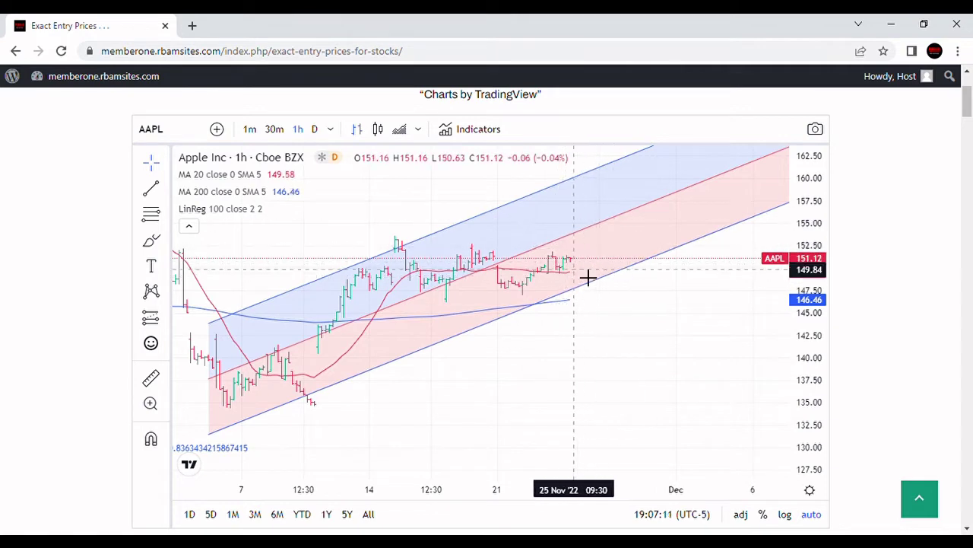
scroll(560, 264, "down", 5)
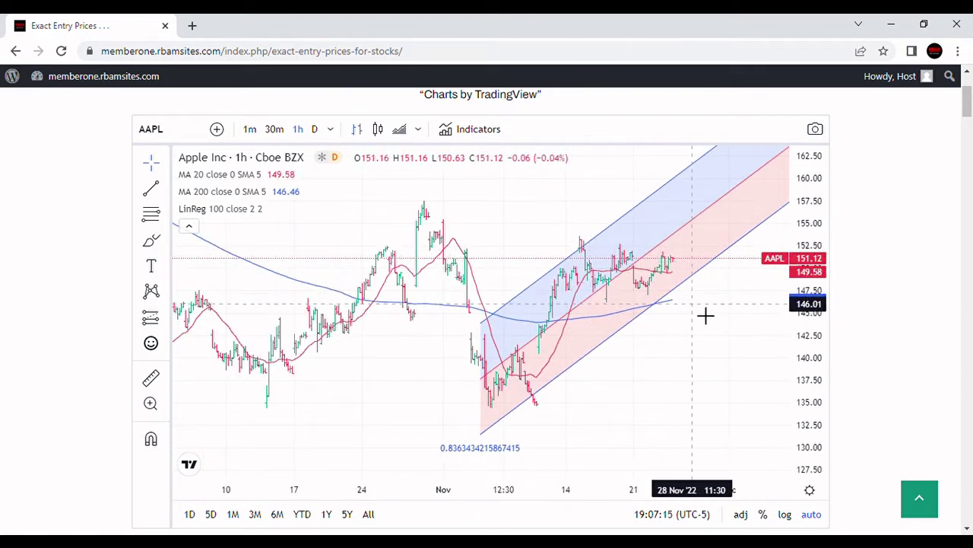
scroll(503, 342, "down", 3)
scroll(503, 342, "down", 2)
left_click_drag(575, 373, 478, 255)
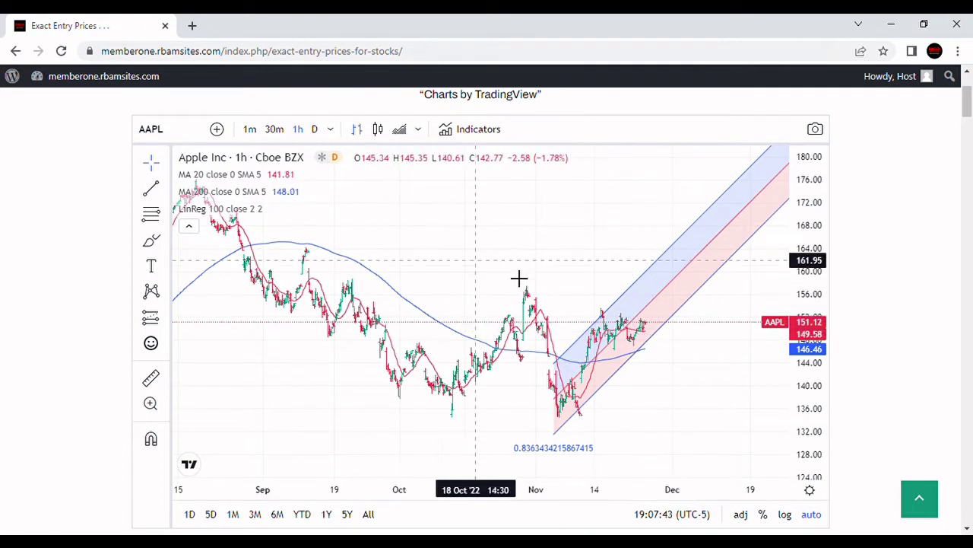
Step: Replace the 'nvda' table search with 'aapl' and scroll to AAPL's 151.83 entry price
scroll(882, 213, "down", 4)
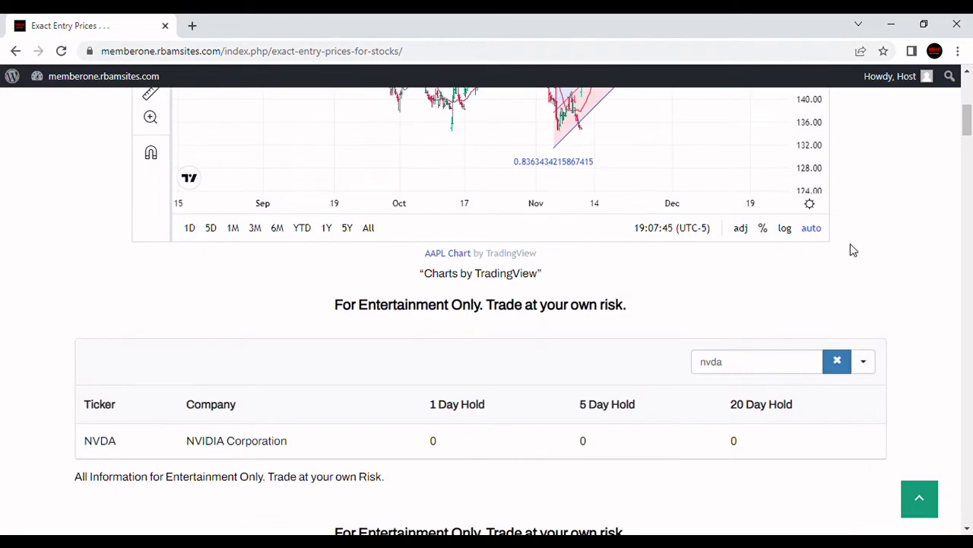
scroll(852, 250, "down", 2)
double_click(749, 221)
key("BackSpace")
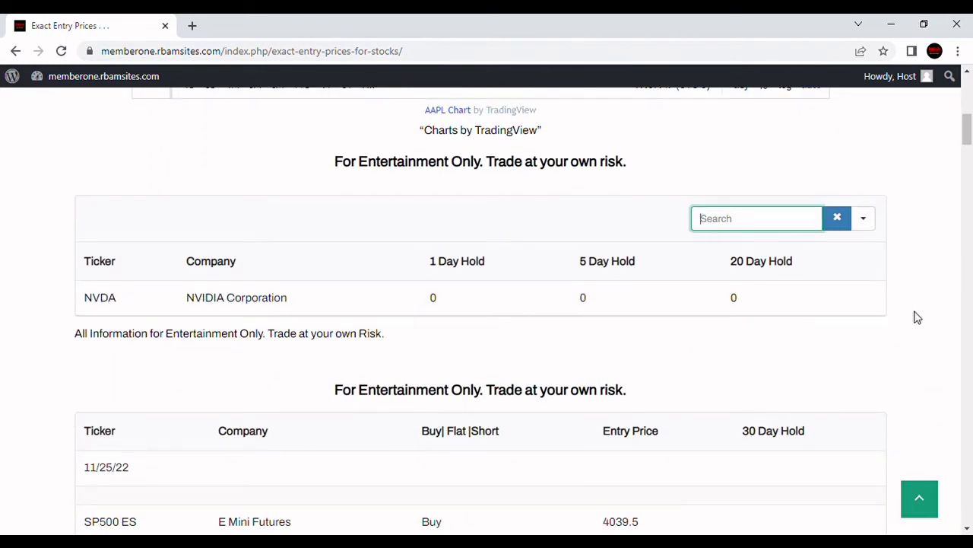
type("aapl")
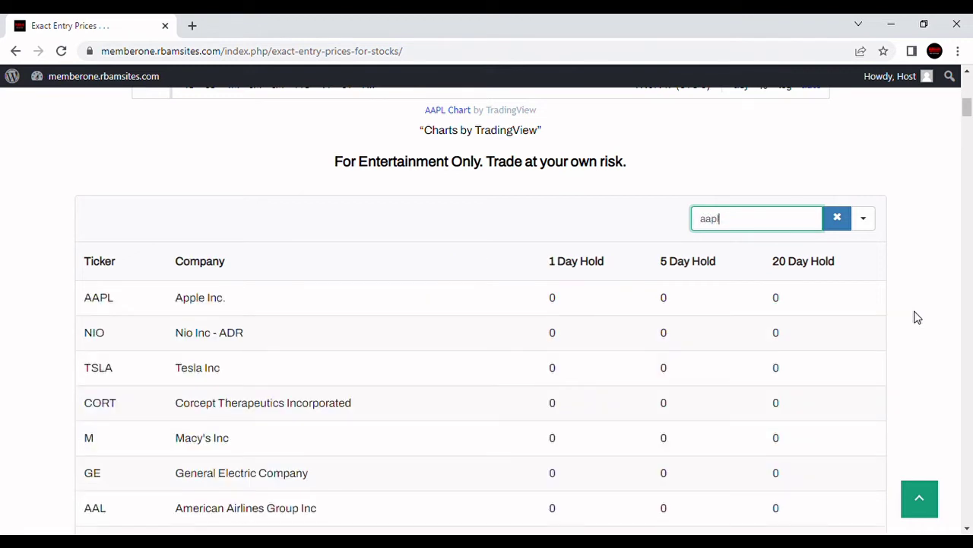
scroll(852, 340, "down", 2)
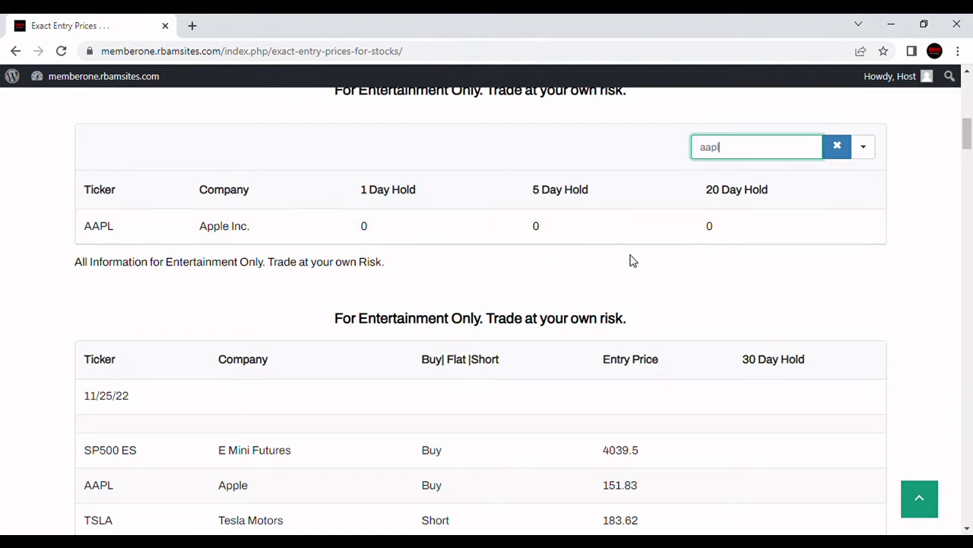
scroll(554, 333, "down", 2)
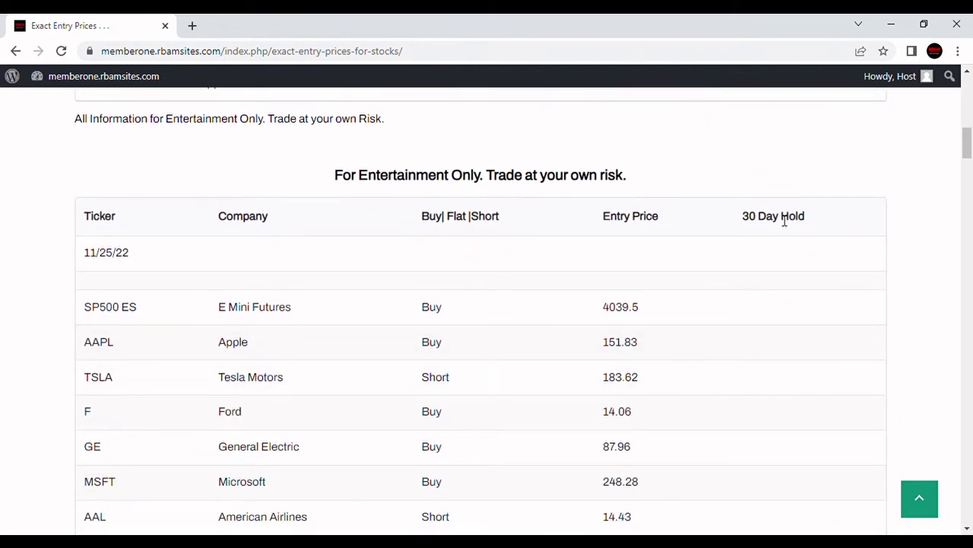
scroll(566, 325, "up", 3)
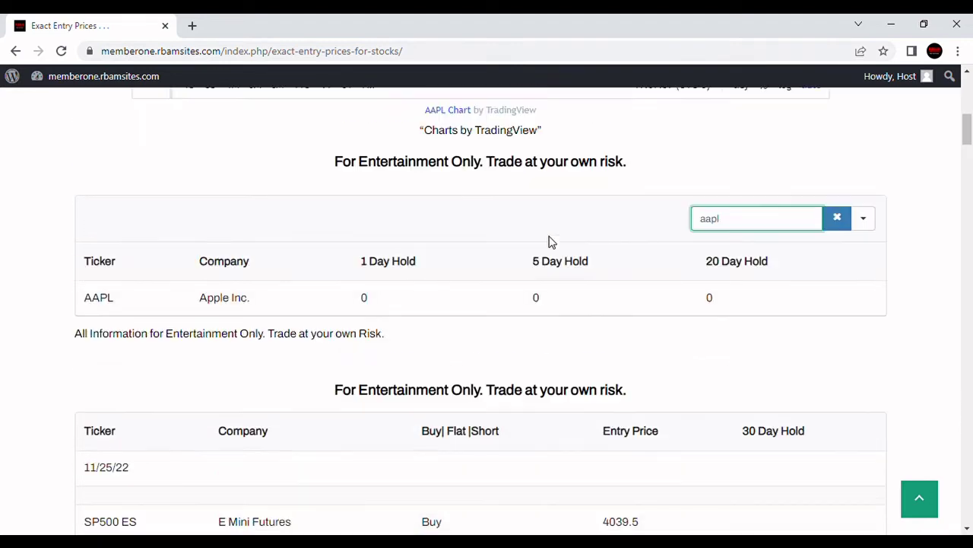
scroll(563, 254, "down", 3)
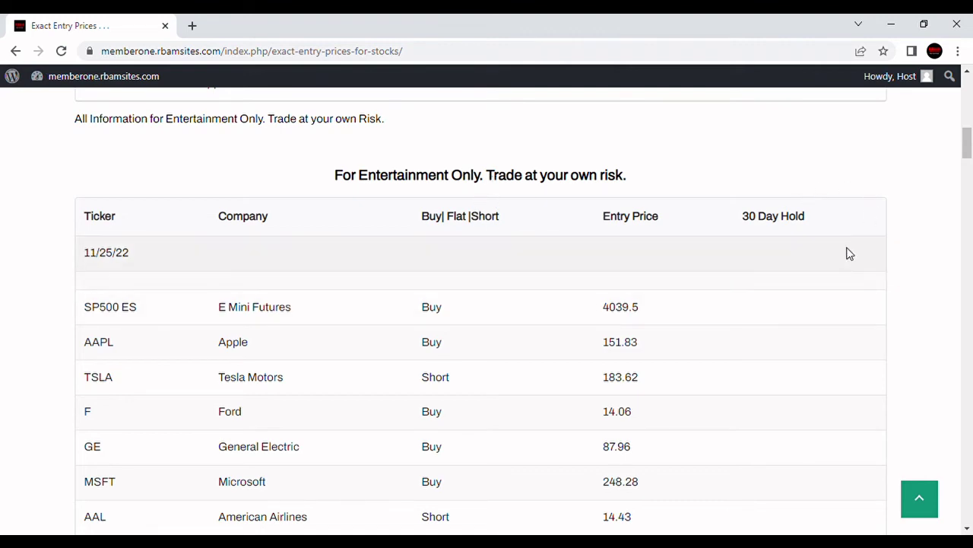
left_click_drag(966, 152, 961, 461)
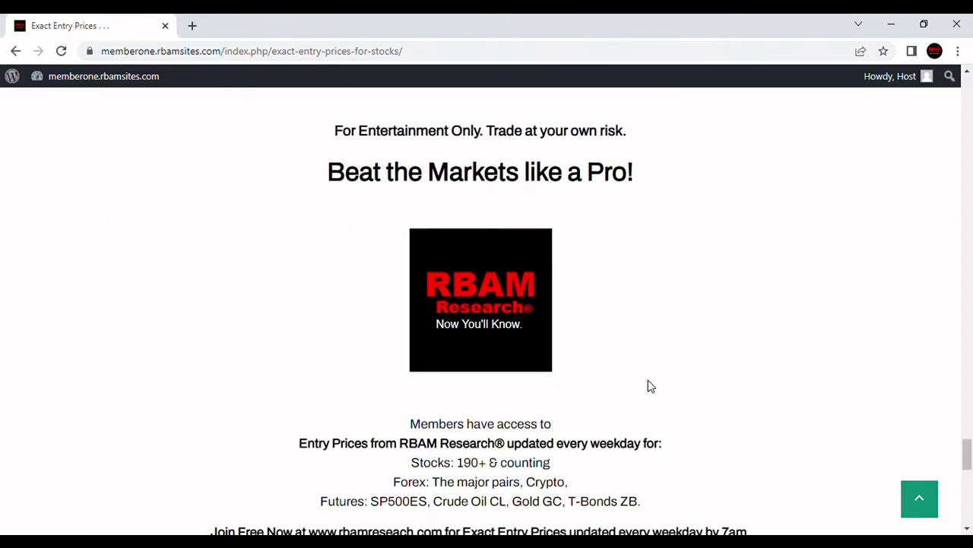
scroll(648, 386, "down", 2)
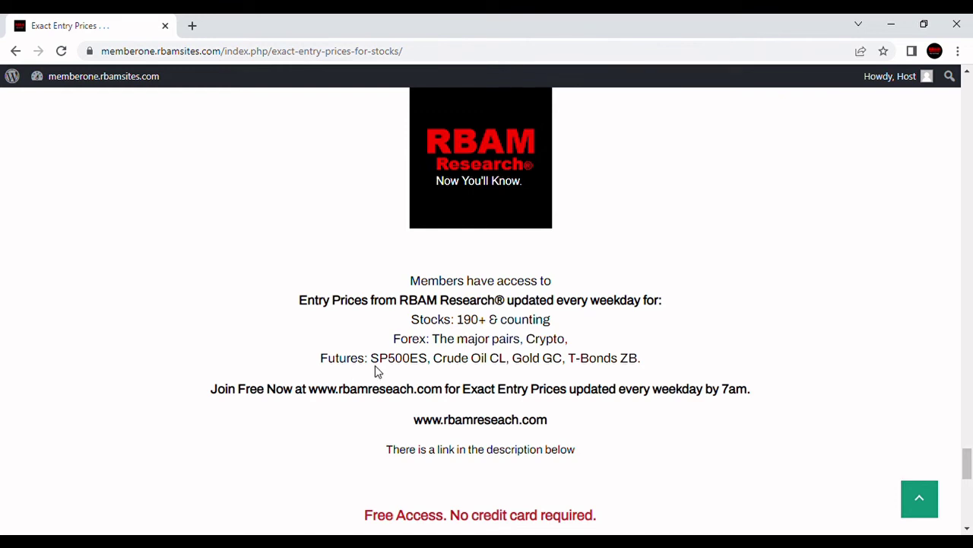
scroll(738, 380, "down", 1)
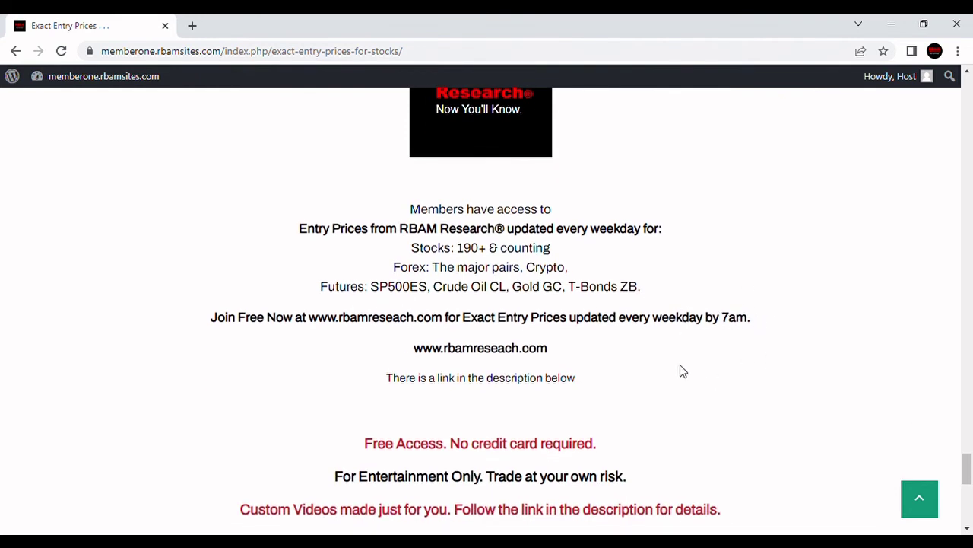
scroll(682, 370, "down", 1)
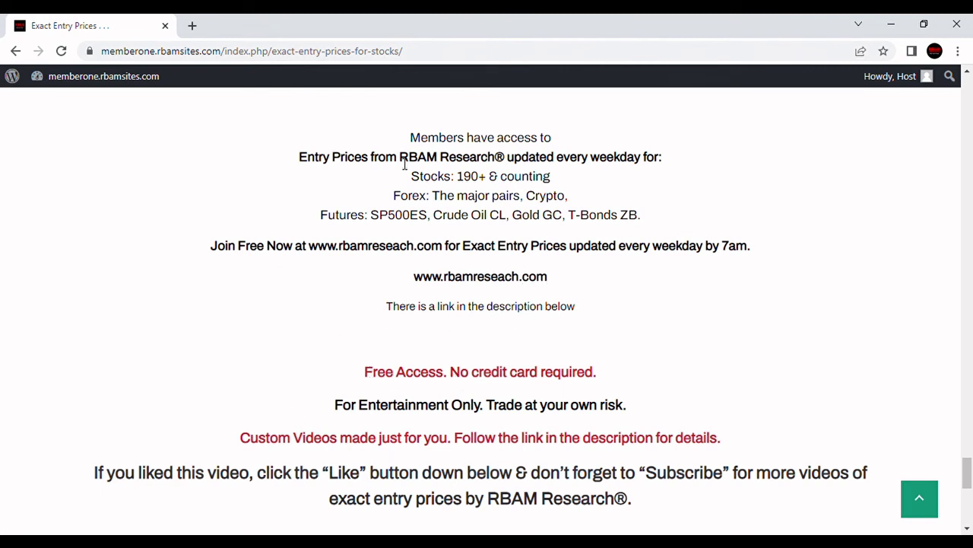
scroll(330, 418, "down", 1)
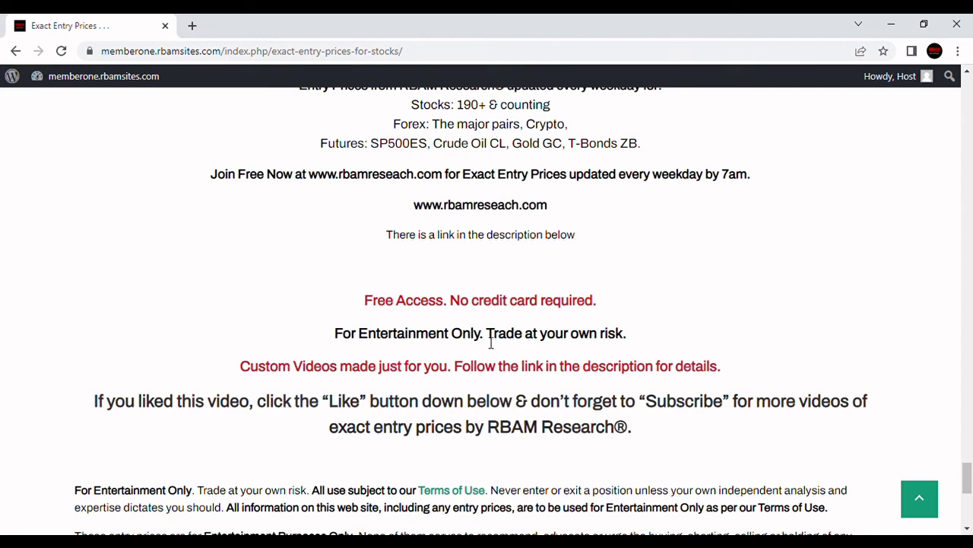
scroll(475, 379, "down", 1)
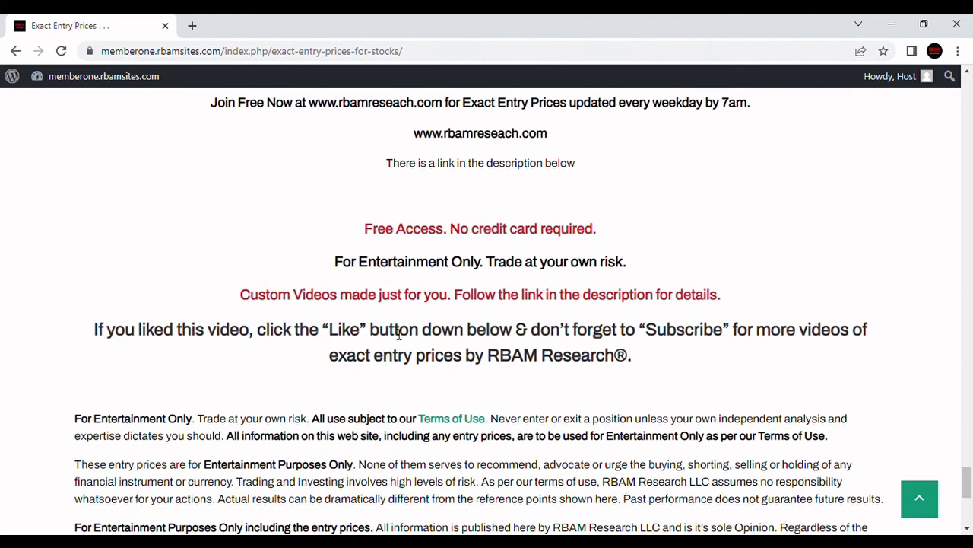